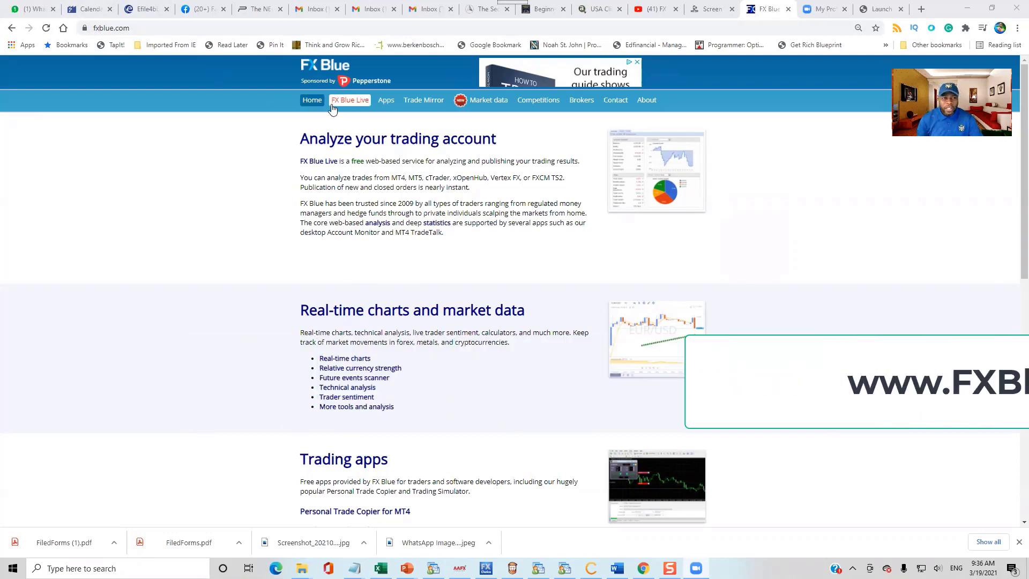
Step: Go to FX Blue Live and start MT4 registration with account sync
{"action": "left_click", "coordinate": [350, 103]}
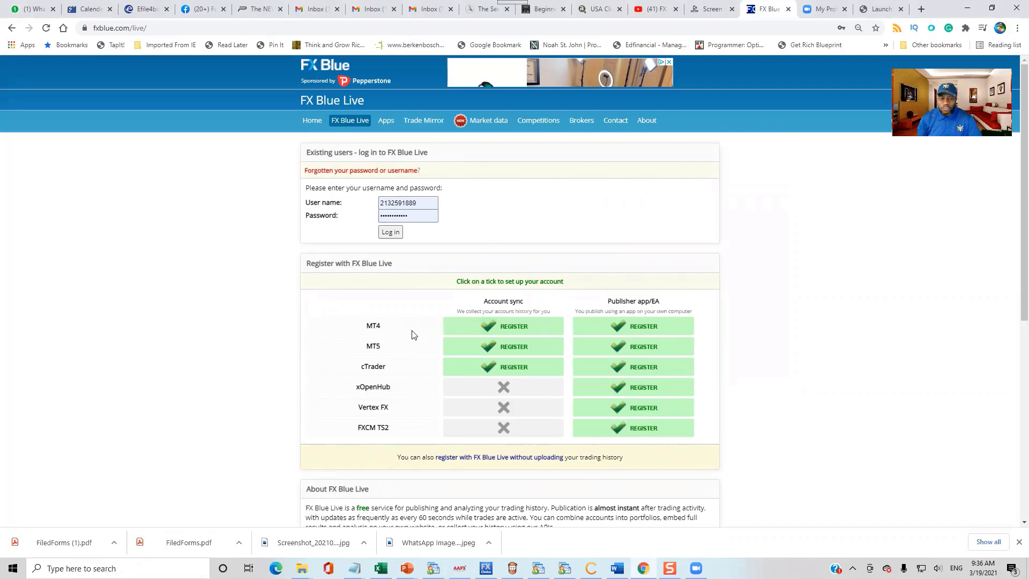
{"action": "left_click", "coordinate": [512, 328]}
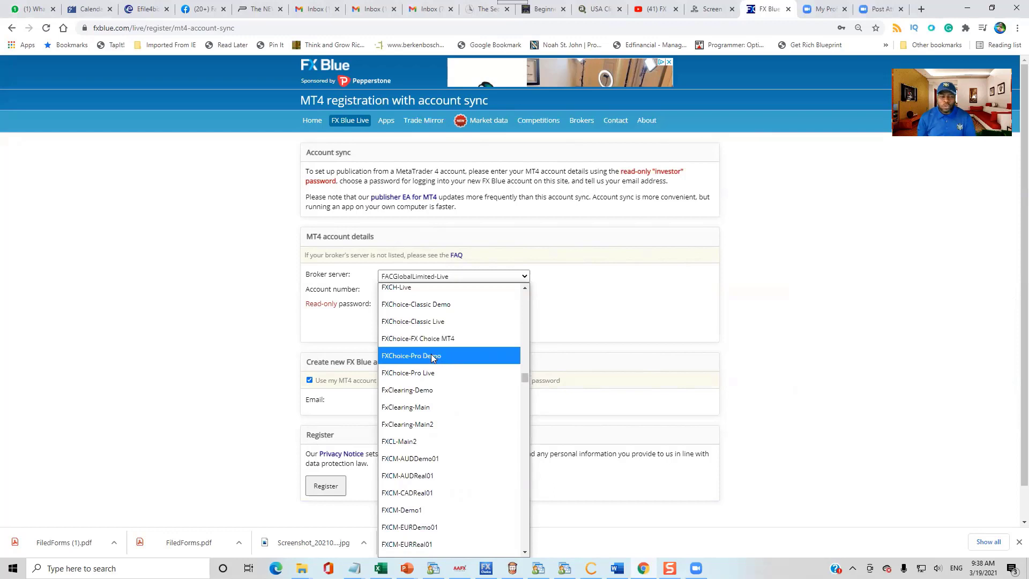
Step: Select FXChoice-Classic Live as broker server and enter the MT4 account number, read-only password and email
{"action": "left_click", "coordinate": [431, 326]}
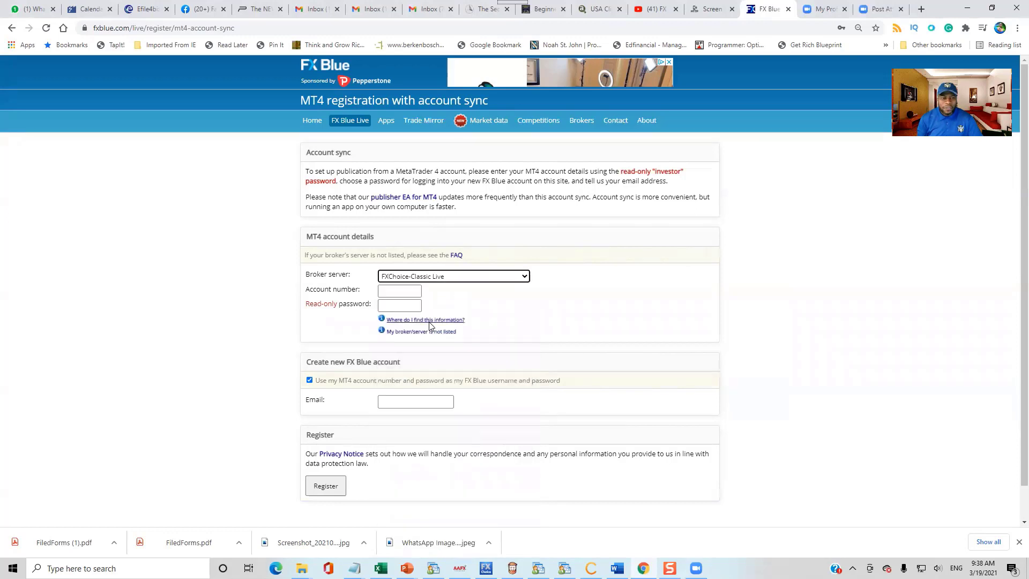
{"action": "left_click", "coordinate": [405, 292]}
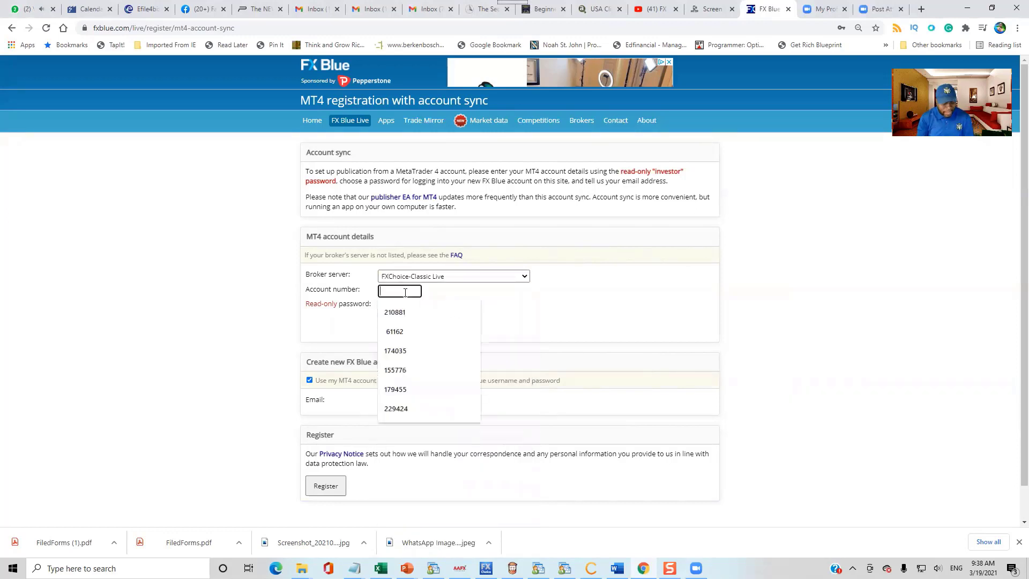
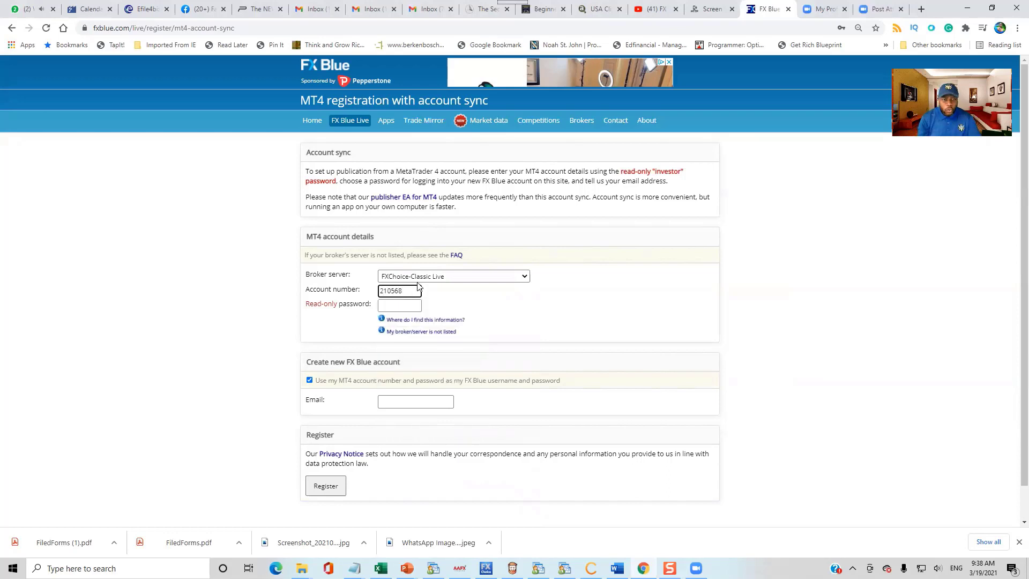
{"action": "left_click", "coordinate": [403, 306]}
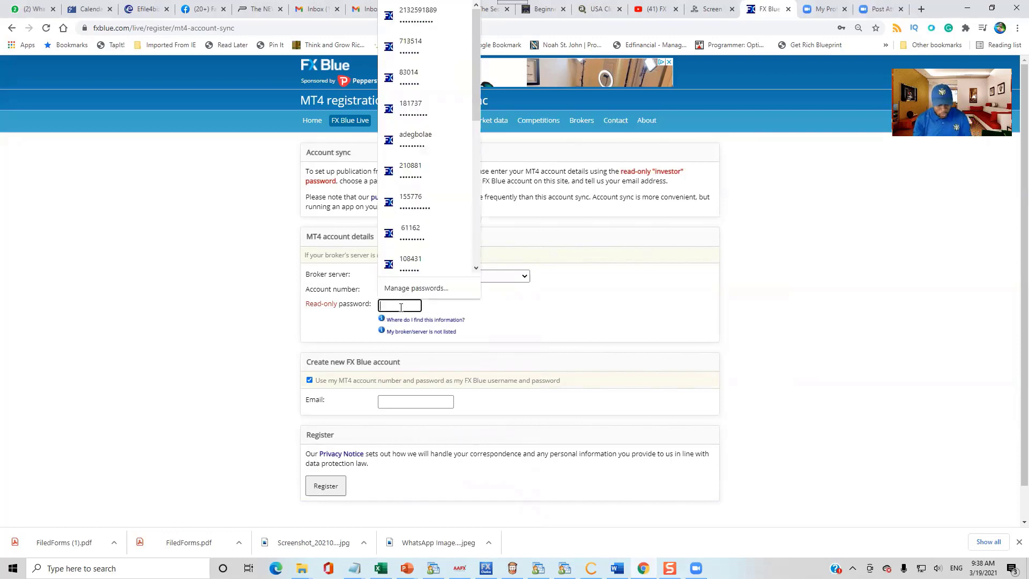
{"action": "type", "text": "1"}
{"action": "left_click", "coordinate": [425, 401]}
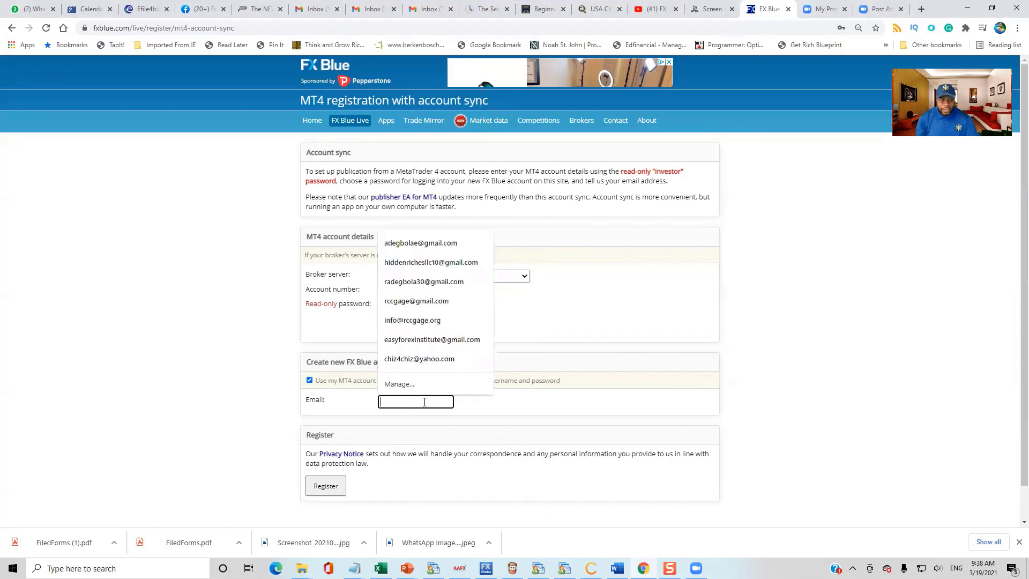
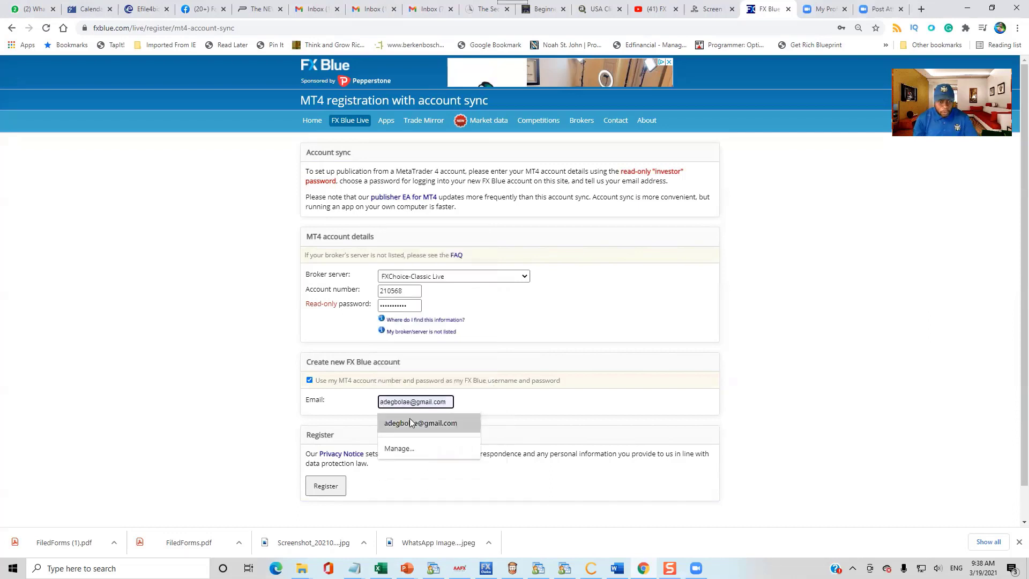
{"action": "left_click", "coordinate": [411, 421]}
{"action": "scroll", "coordinate": [536, 456], "scroll_direction": "down", "scroll_amount": 1}
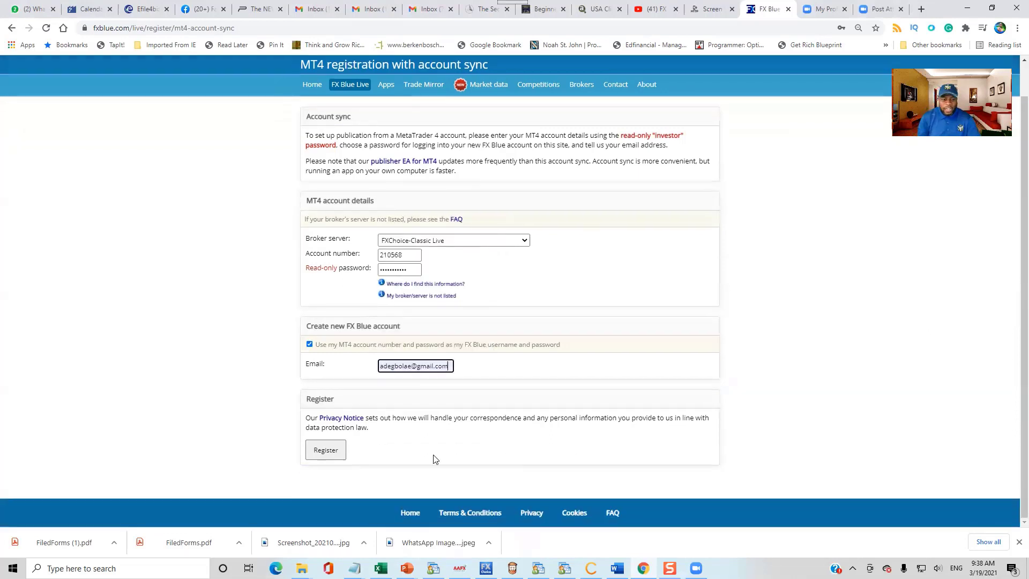
Step: Register the account and copy the new report URL
{"action": "left_click", "coordinate": [327, 453]}
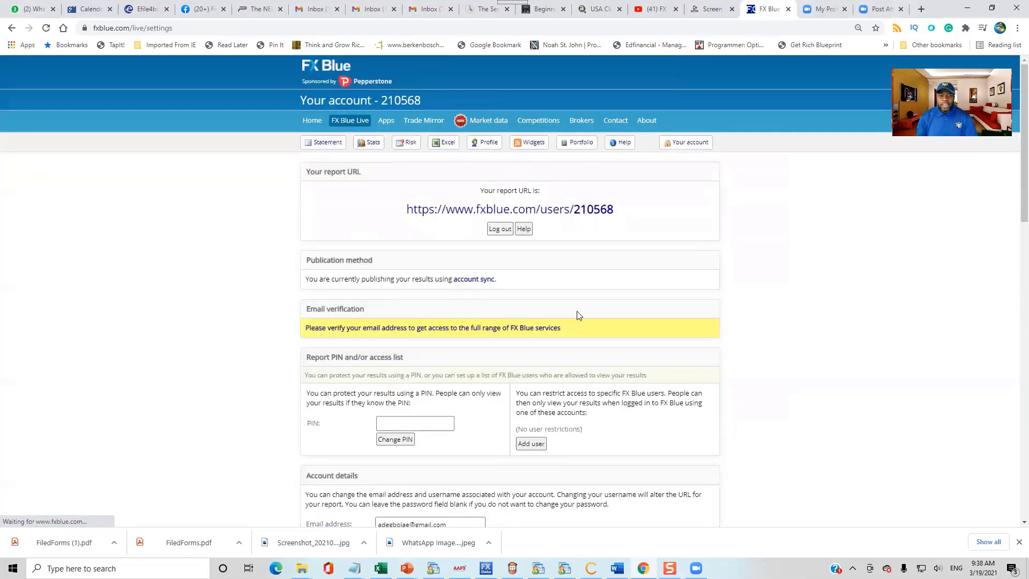
{"action": "left_click_drag", "start_coordinate": [404, 210], "coordinate": [623, 213]}
{"action": "right_click", "coordinate": [589, 214]}
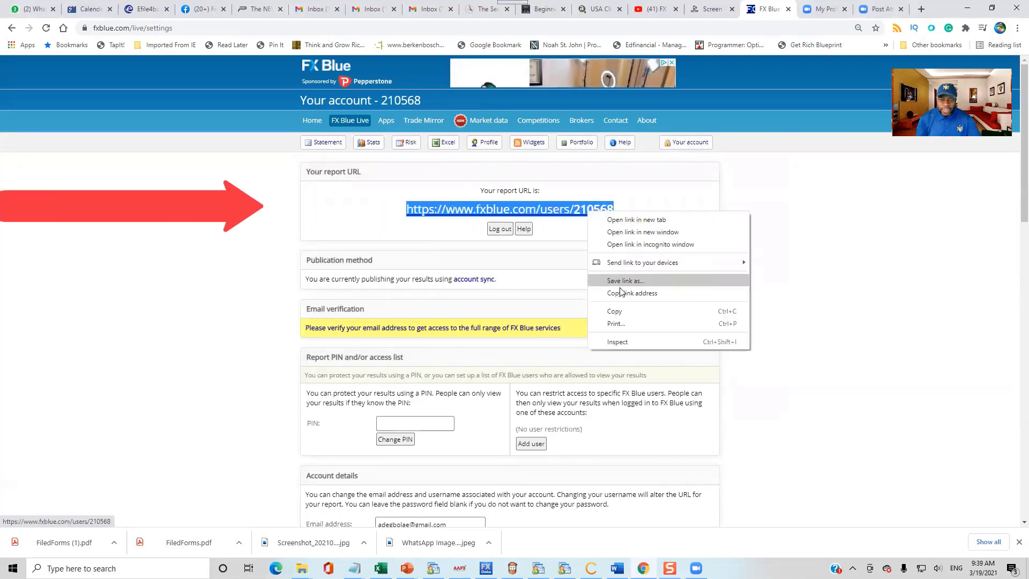
{"action": "left_click", "coordinate": [619, 312]}
Step: Paste the report URL into a new Notepad note, then minimize Notepad
{"action": "left_click", "coordinate": [107, 568]}
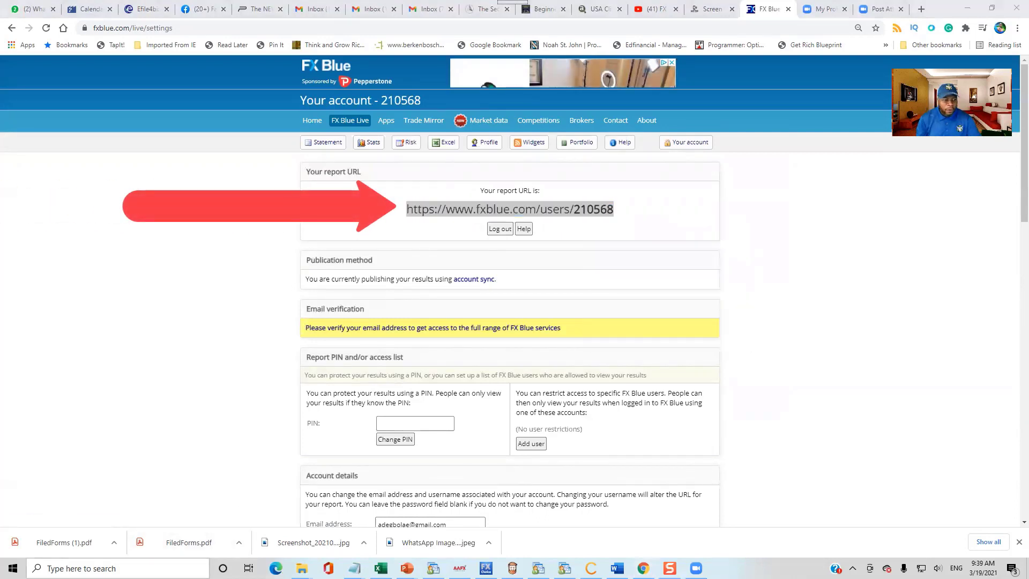
{"action": "left_click", "coordinate": [77, 289]}
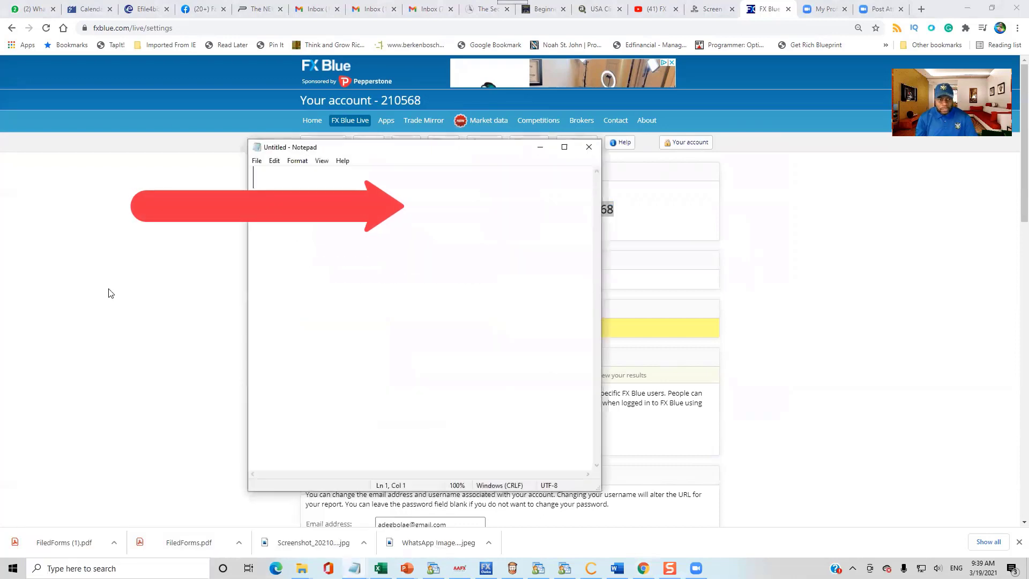
{"action": "key", "text": "ctrl+v"}
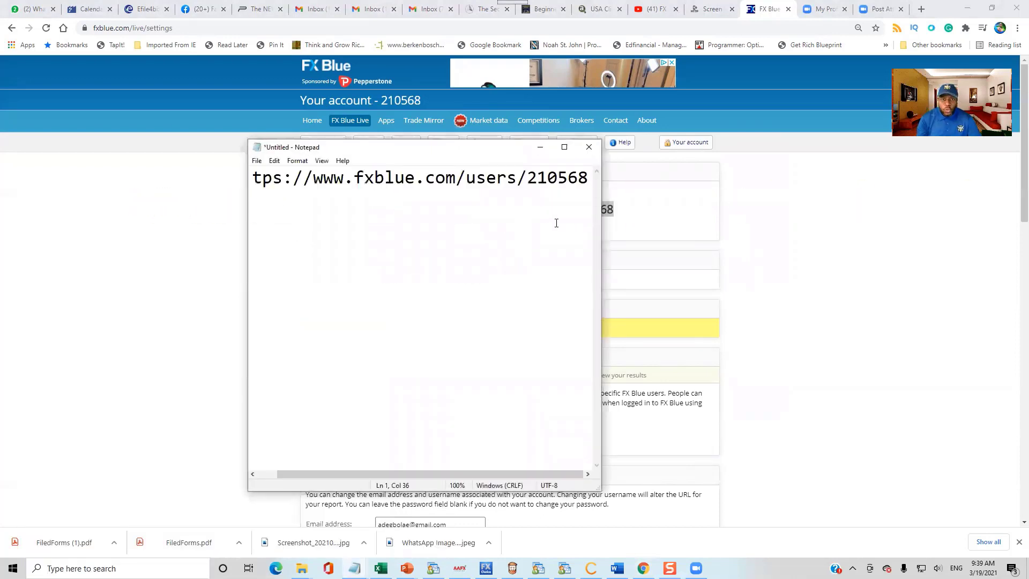
{"action": "right_click", "coordinate": [556, 232]}
{"action": "left_click", "coordinate": [541, 147]}
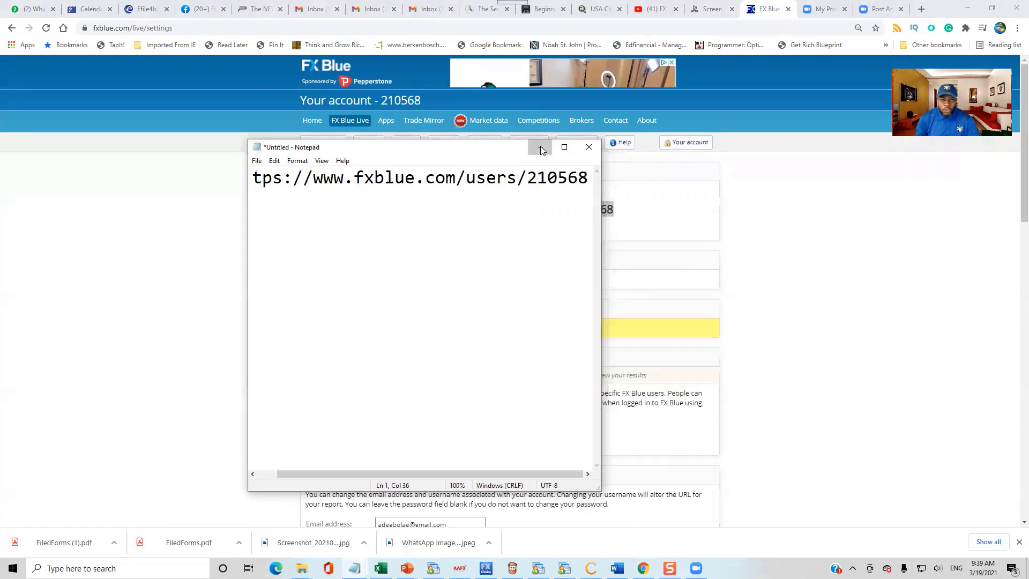
{"action": "left_click", "coordinate": [541, 147]}
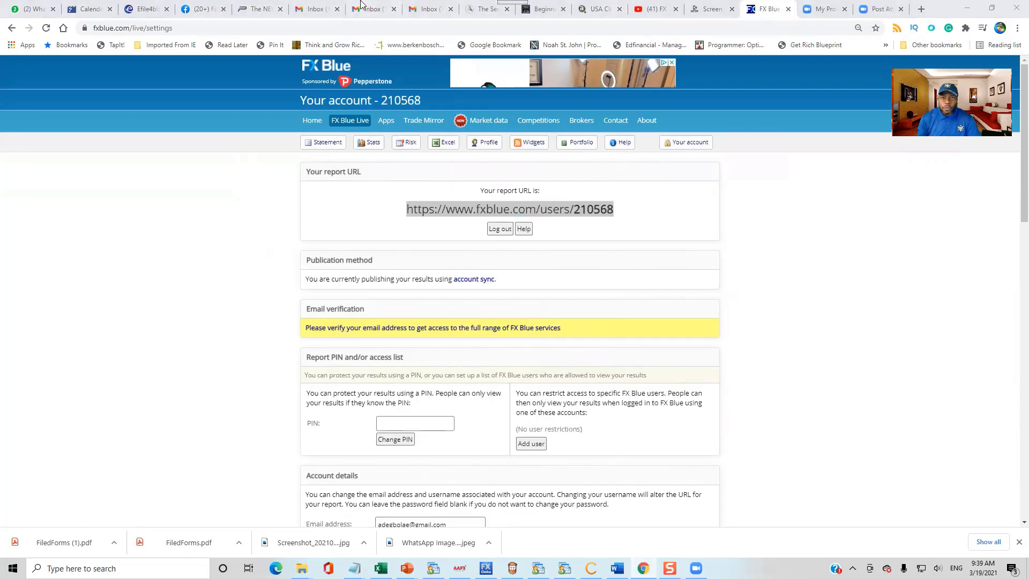
Step: Follow the validation link in the Welcome to FX Blue Live email
{"action": "left_click", "coordinate": [435, 9]}
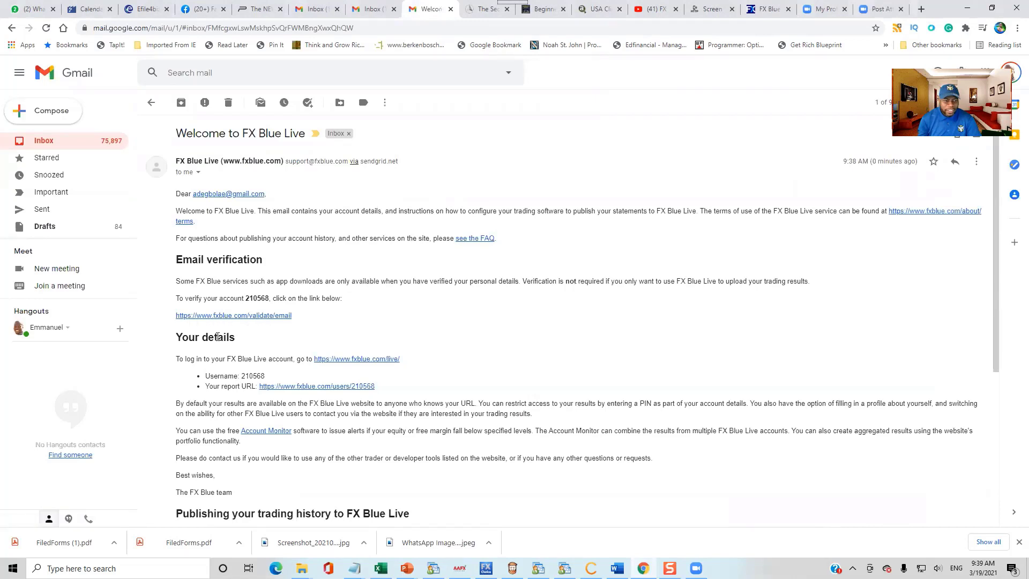
{"action": "left_click", "coordinate": [253, 316]}
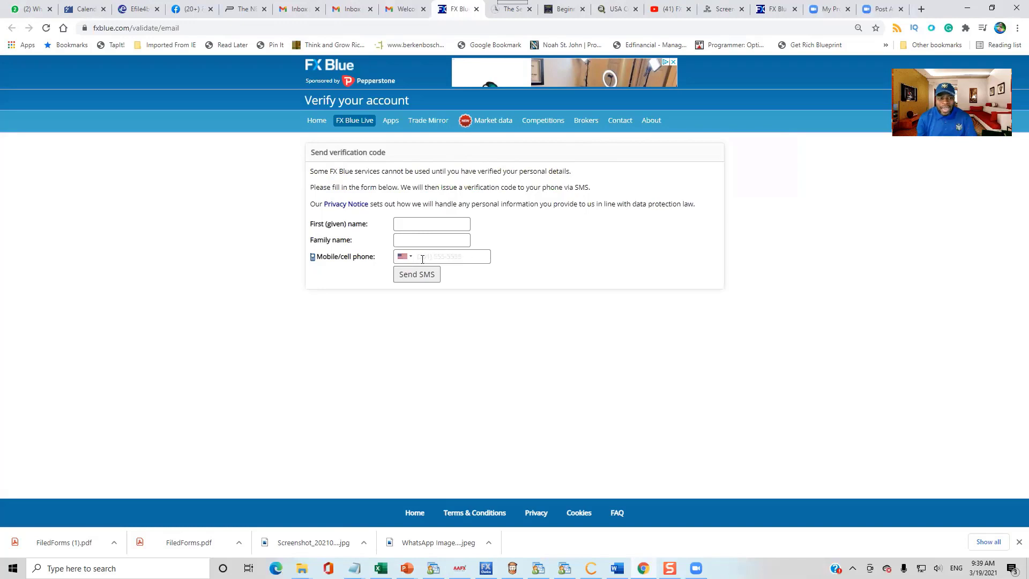
Step: Autofill the first name, family name and mobile number, then send the verification SMS
{"action": "left_click", "coordinate": [417, 220]}
{"action": "type", "text": "E"}
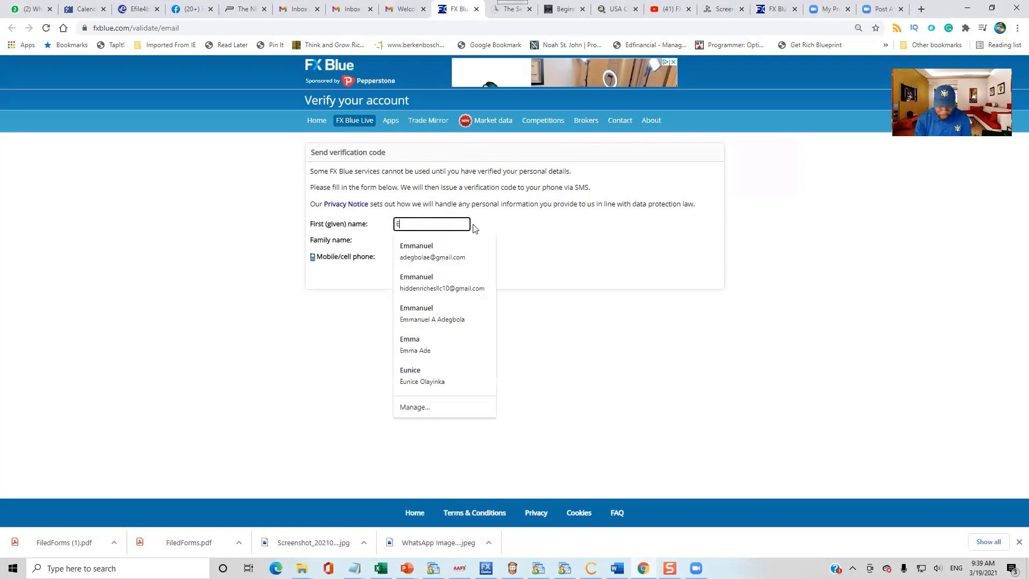
{"action": "type", "text": "mmanuel"}
{"action": "left_click", "coordinate": [439, 249]}
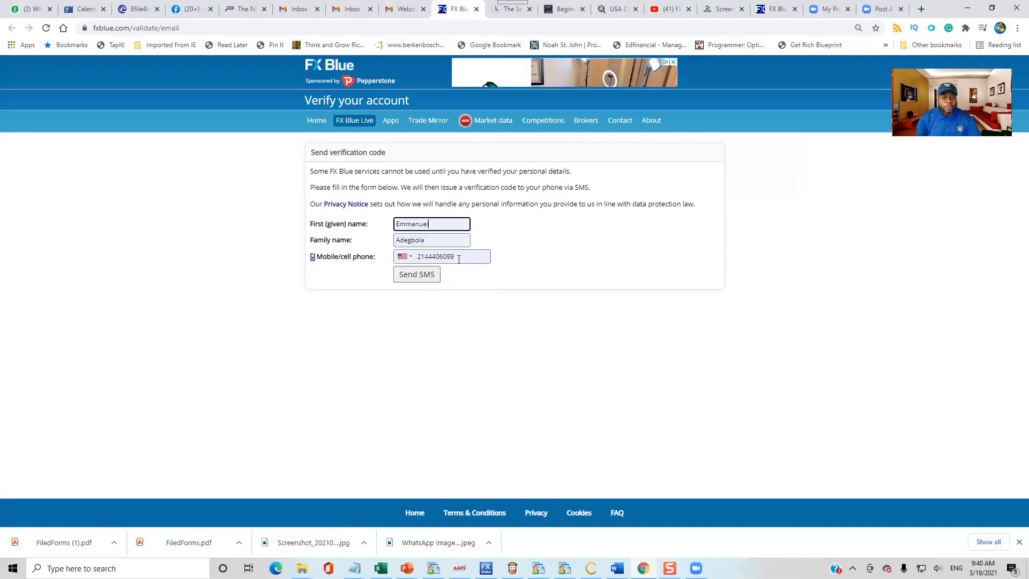
{"action": "left_click", "coordinate": [414, 276]}
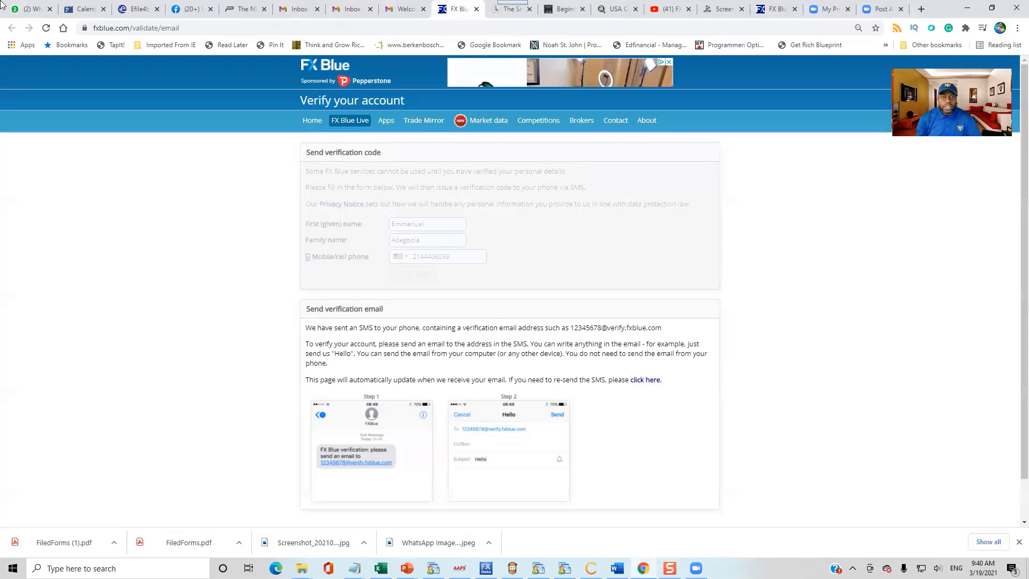
Step: Read the SMS in the phone-mirroring view, then return to FX Blue account settings
{"action": "left_click", "coordinate": [722, 9]}
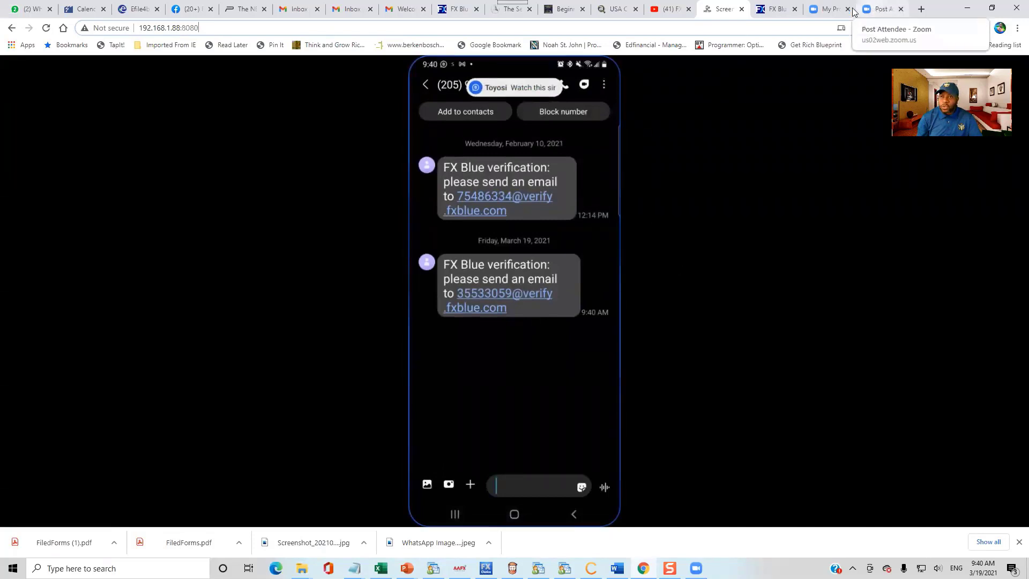
{"action": "left_click", "coordinate": [774, 11]}
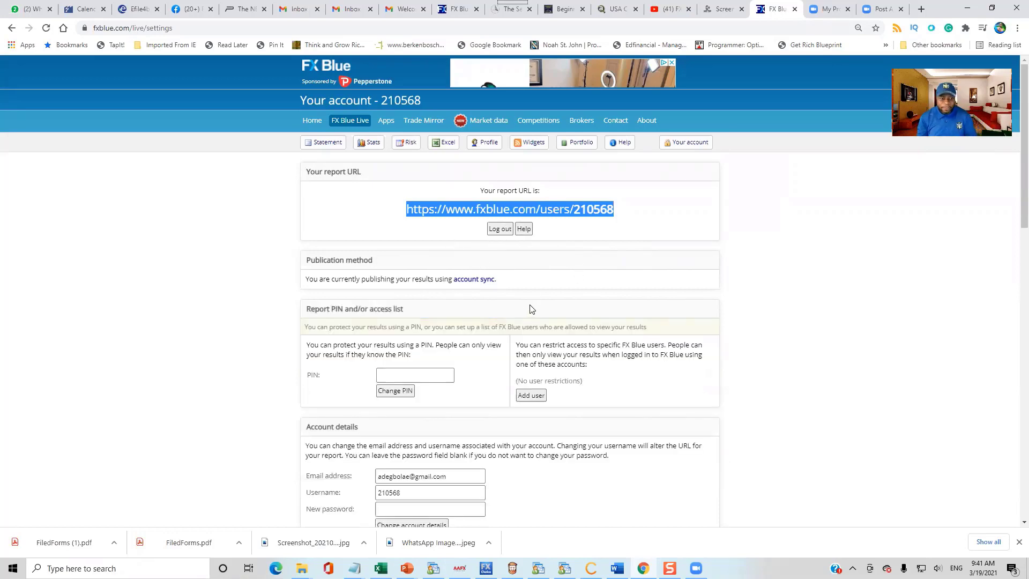
Step: Open the report URL in a new tab and view the account statement
{"action": "scroll", "coordinate": [572, 307], "scroll_direction": "down", "scroll_amount": 2}
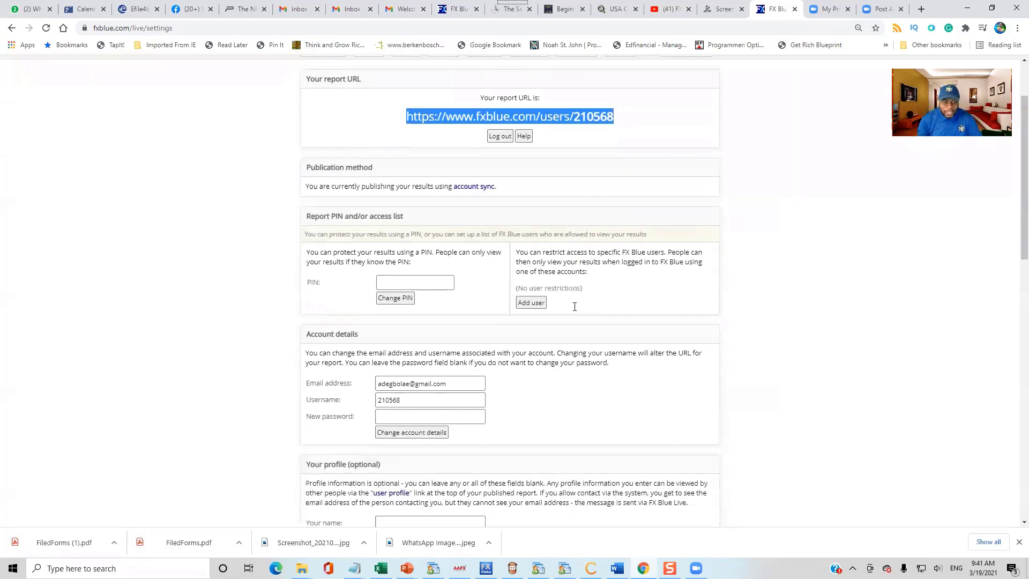
{"action": "scroll", "coordinate": [572, 301], "scroll_direction": "up", "scroll_amount": 2}
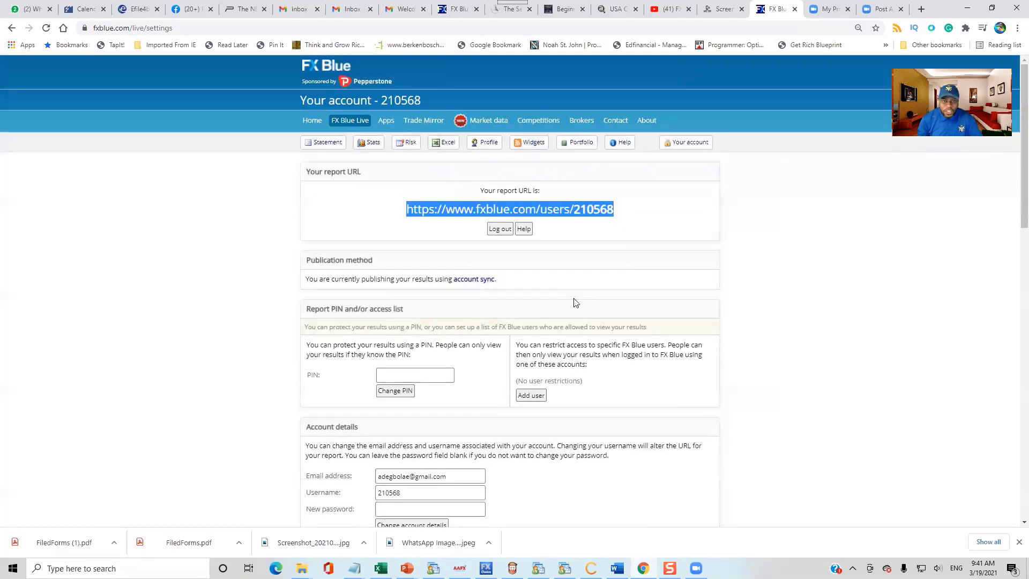
{"action": "right_click", "coordinate": [474, 212]}
{"action": "left_click", "coordinate": [496, 217]}
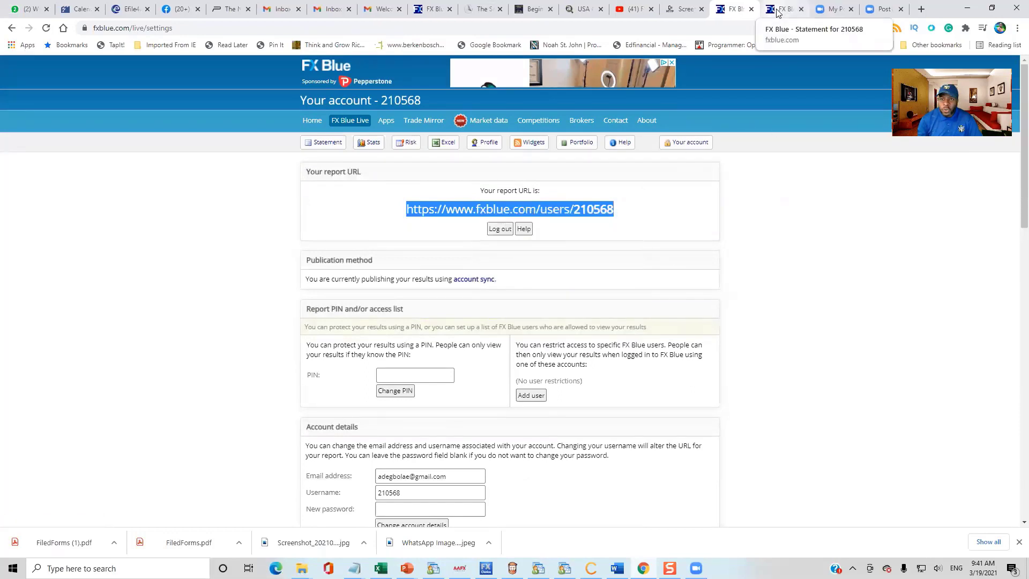
{"action": "left_click", "coordinate": [779, 11]}
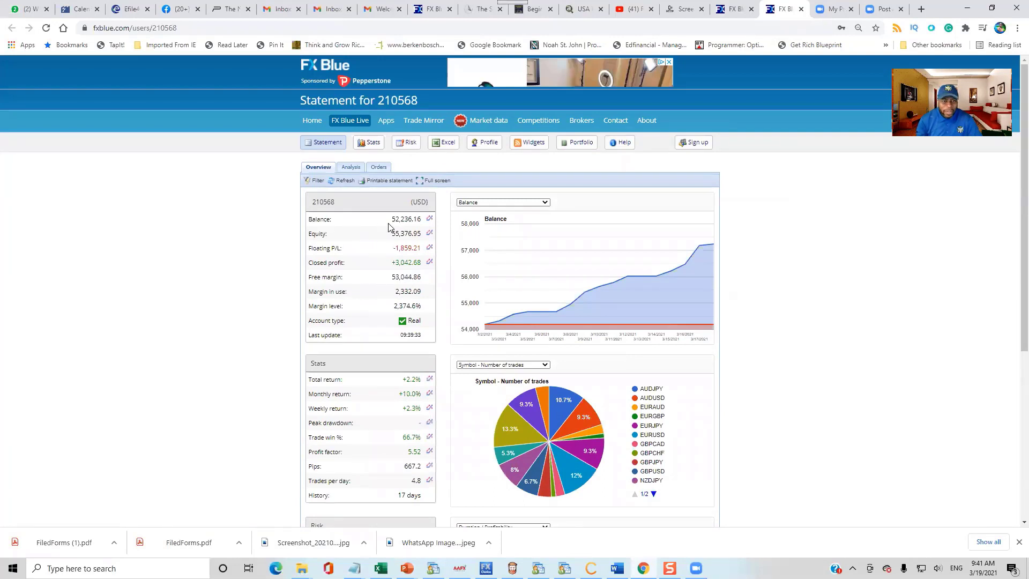
{"action": "left_click_drag", "start_coordinate": [397, 221], "coordinate": [418, 225]}
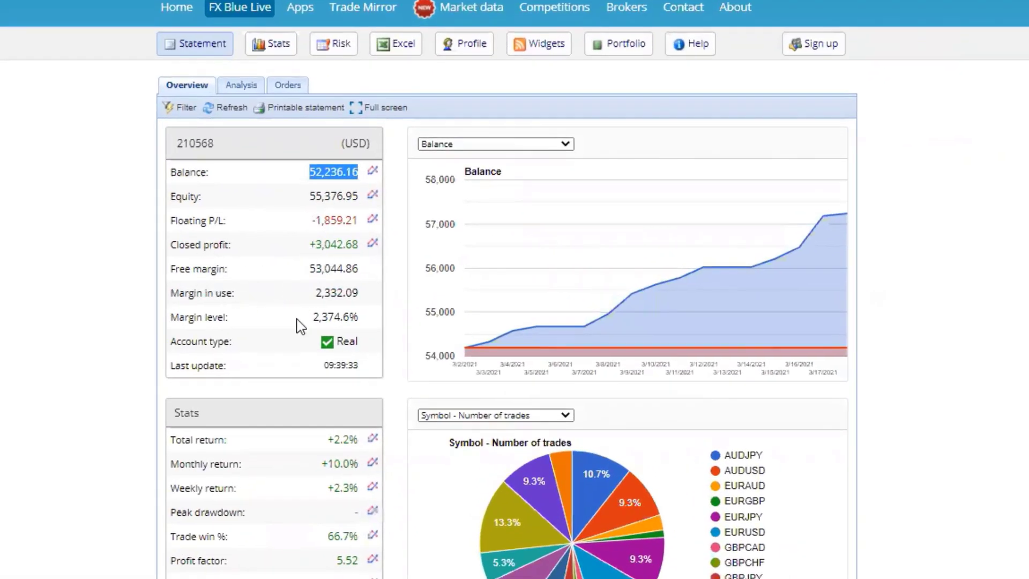
{"action": "scroll", "coordinate": [294, 327], "scroll_direction": "down", "scroll_amount": 1}
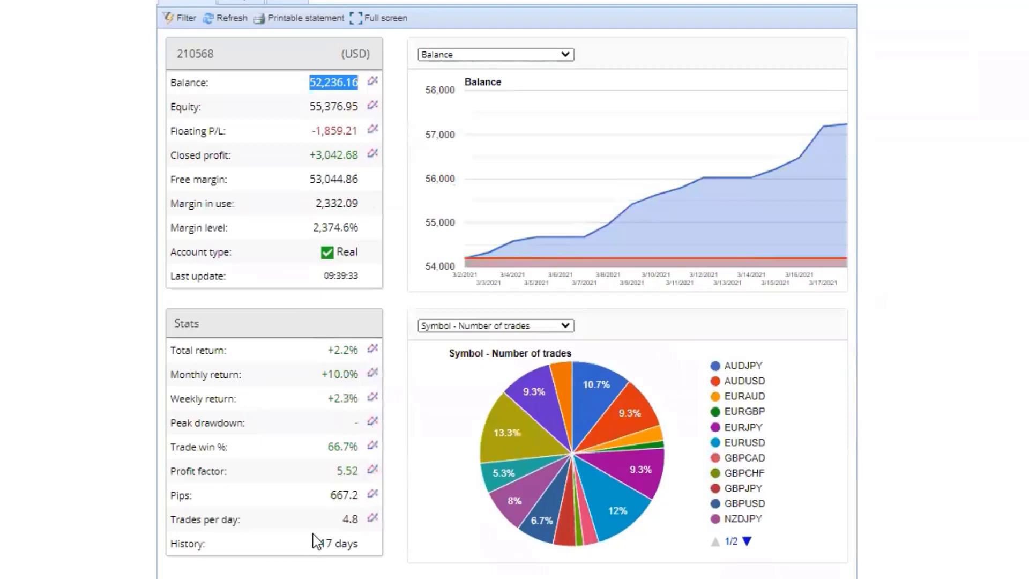
{"action": "left_click_drag", "start_coordinate": [324, 543], "coordinate": [365, 546]}
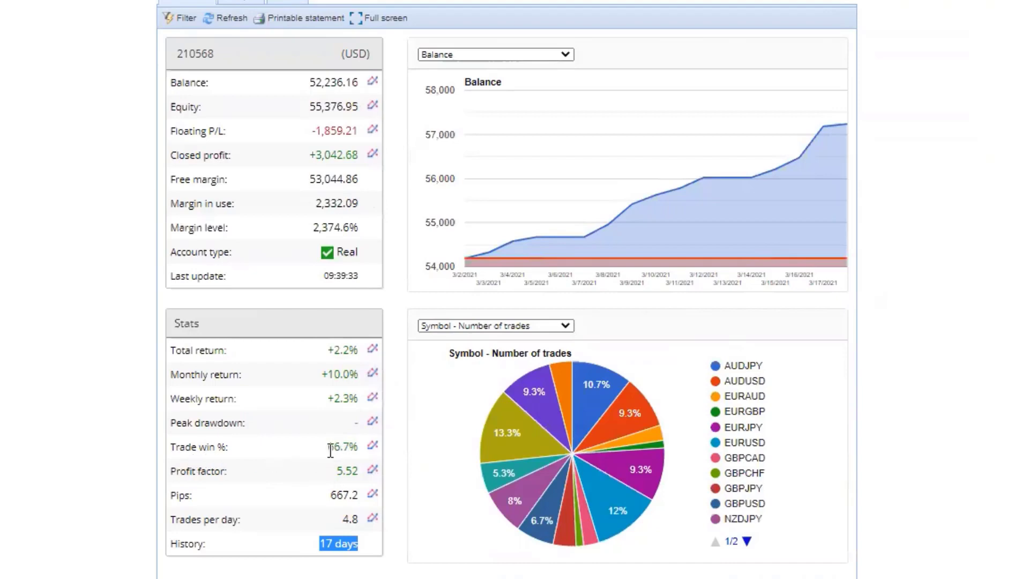
{"action": "left_click_drag", "start_coordinate": [329, 447], "coordinate": [358, 447]}
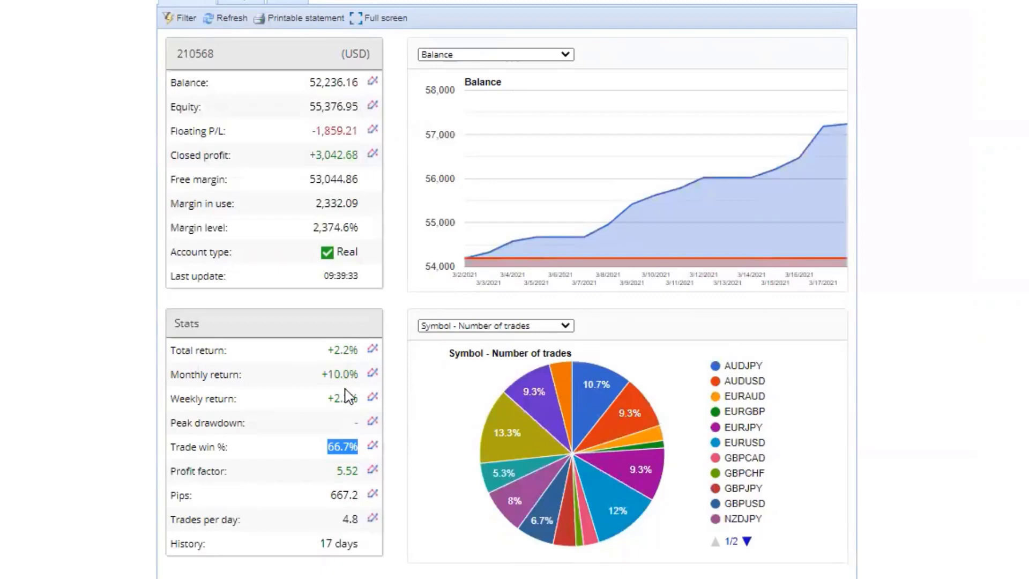
{"action": "scroll", "coordinate": [348, 397], "scroll_direction": "down", "scroll_amount": 2}
{"action": "scroll", "coordinate": [345, 384], "scroll_direction": "up", "scroll_amount": 2}
{"action": "scroll", "coordinate": [346, 402], "scroll_direction": "down", "scroll_amount": 2}
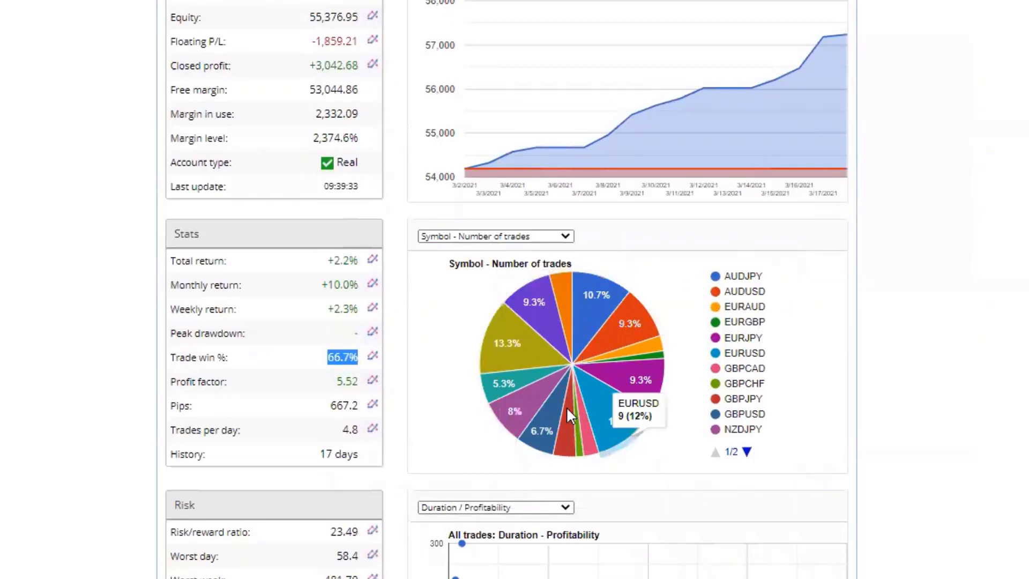
{"action": "scroll", "coordinate": [598, 402], "scroll_direction": "up", "scroll_amount": 3}
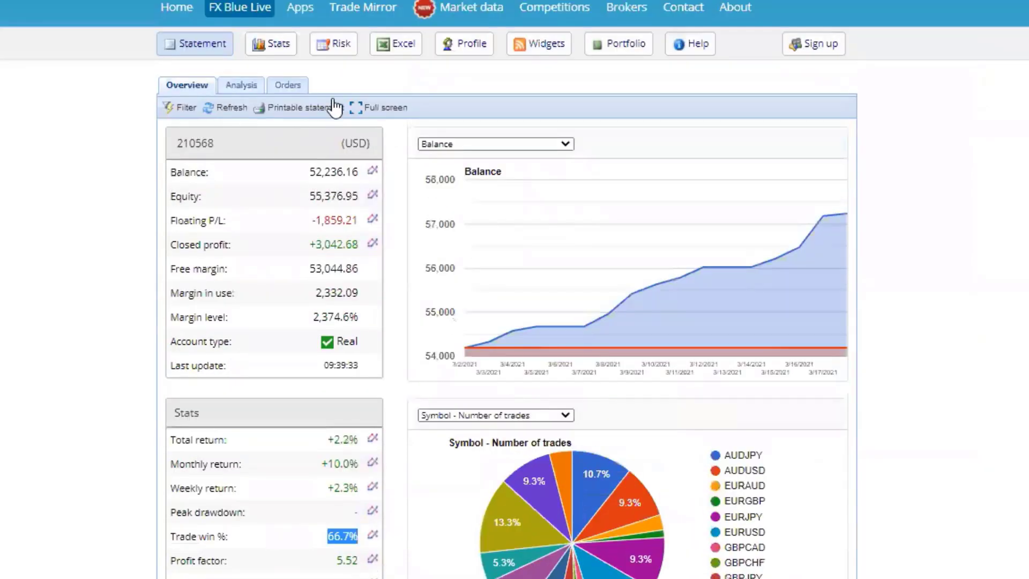
Step: Open Stats, highlight History 17 days and Balance 52,236.16, and review the figures below
{"action": "left_click", "coordinate": [272, 49]}
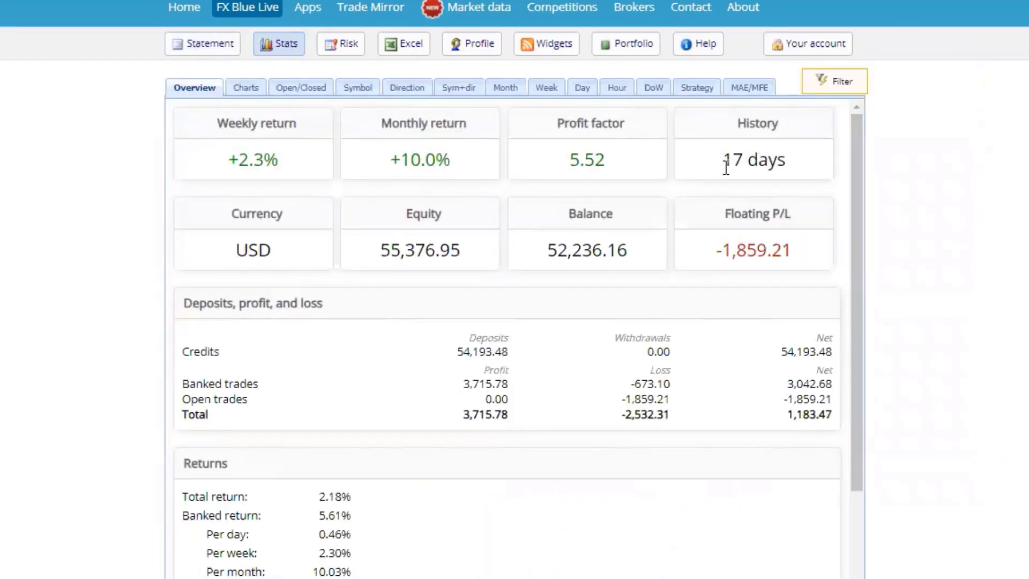
{"action": "left_click_drag", "start_coordinate": [726, 160], "coordinate": [788, 162]}
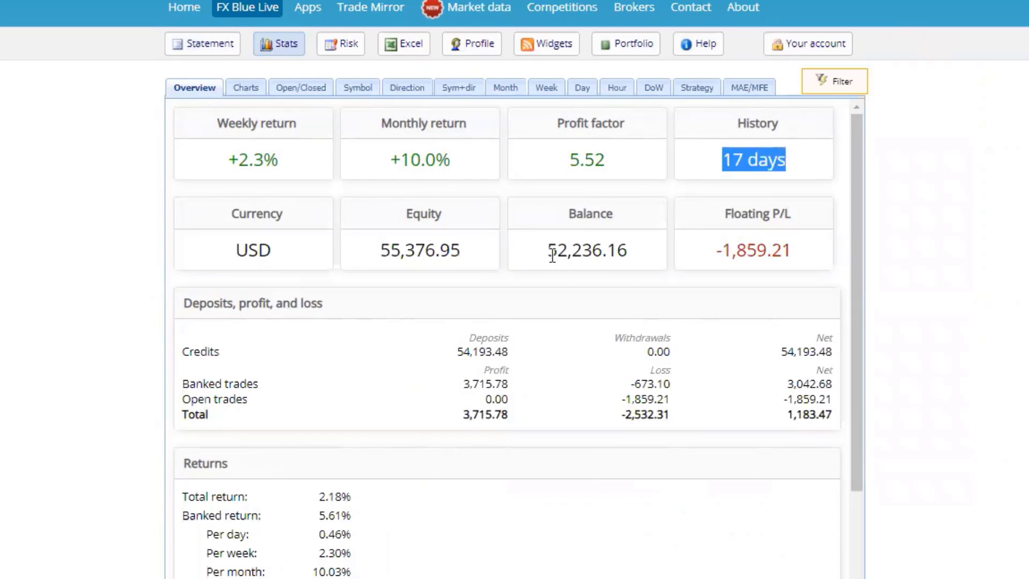
{"action": "left_click_drag", "start_coordinate": [550, 252], "coordinate": [632, 257]}
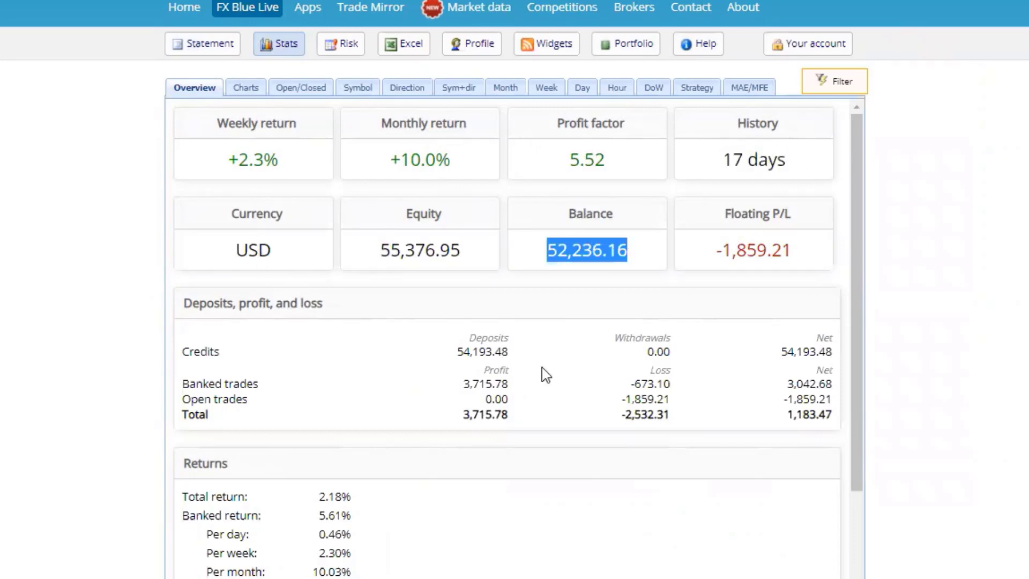
{"action": "scroll", "coordinate": [589, 405], "scroll_direction": "down", "scroll_amount": 2}
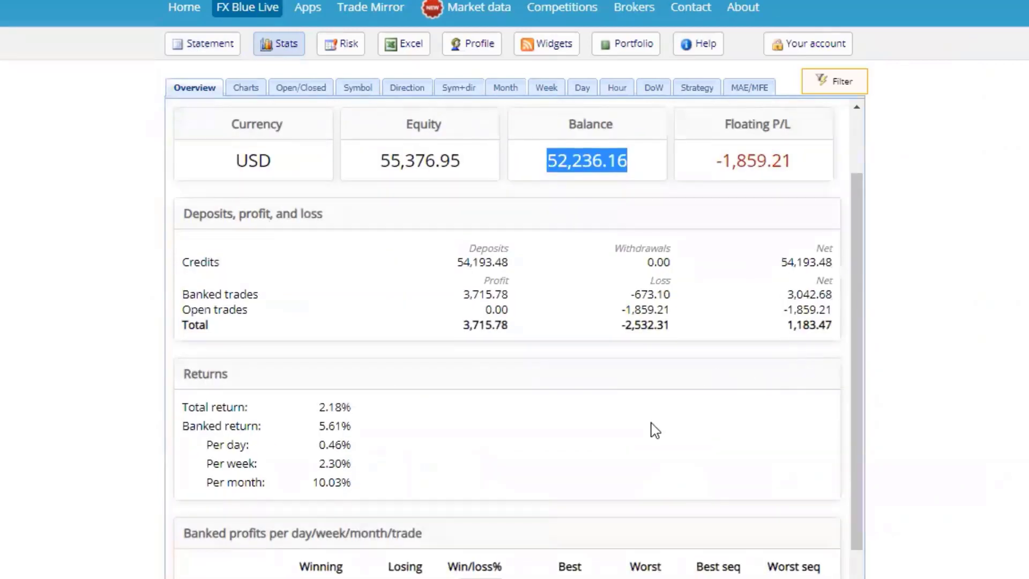
{"action": "scroll", "coordinate": [417, 523], "scroll_direction": "down", "scroll_amount": 3}
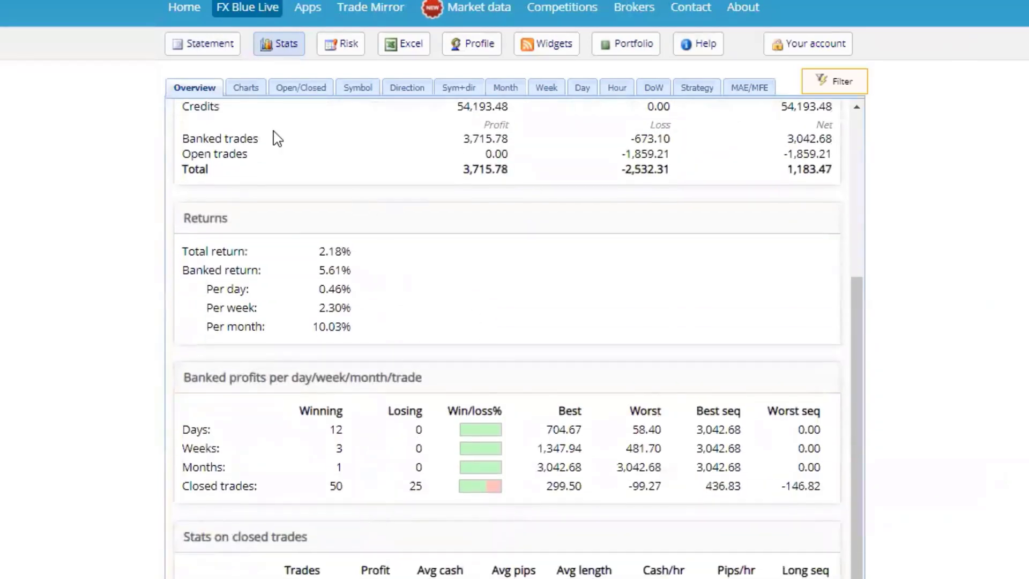
Step: Go back to the Statement view and review the Risk panel, e.g. risk/reward 23.49
{"action": "left_click", "coordinate": [215, 53]}
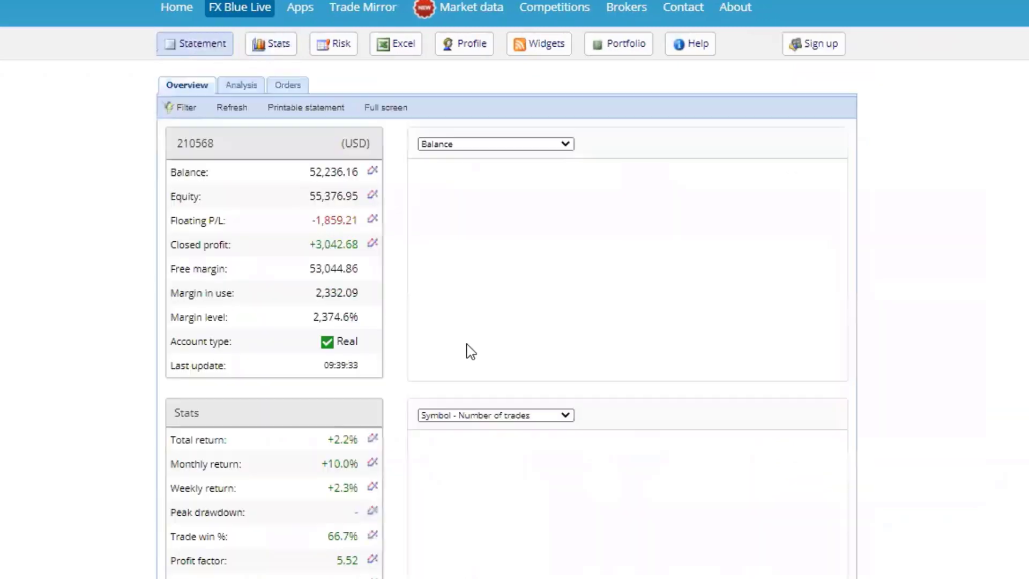
{"action": "scroll", "coordinate": [457, 382], "scroll_direction": "down", "scroll_amount": 8}
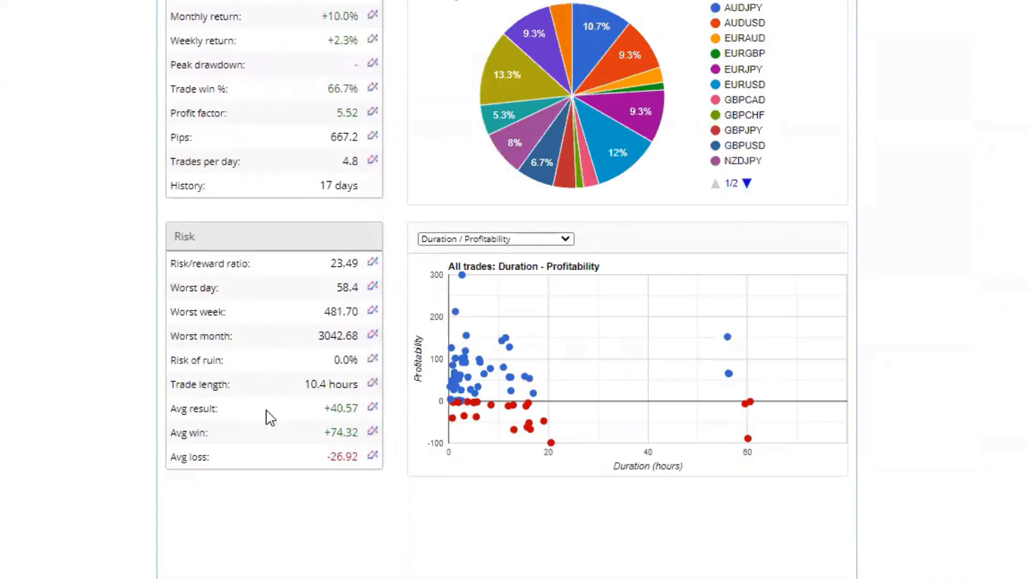
{"action": "scroll", "coordinate": [292, 411], "scroll_direction": "up", "scroll_amount": 3}
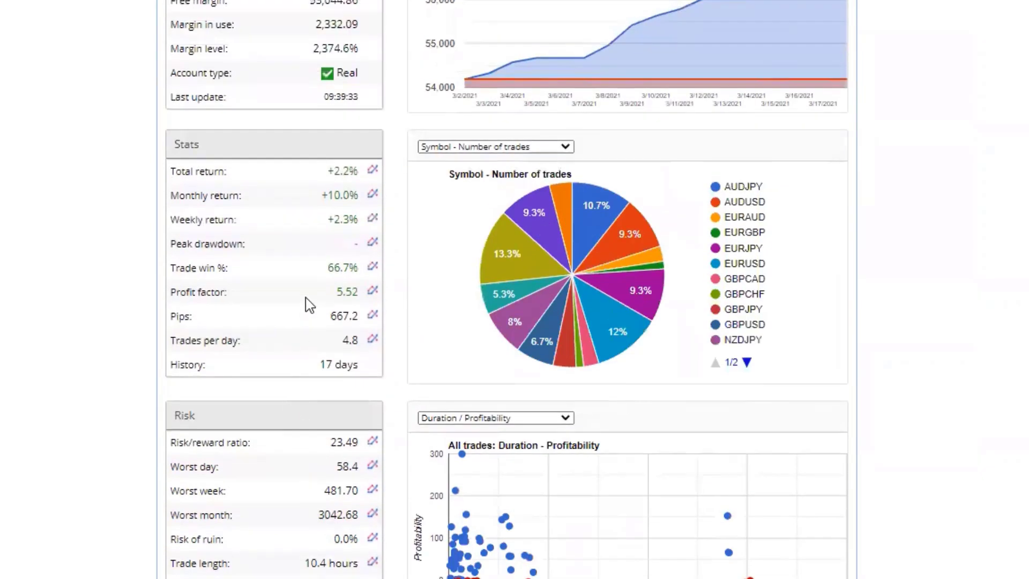
{"action": "scroll", "coordinate": [298, 356], "scroll_direction": "up", "scroll_amount": 2}
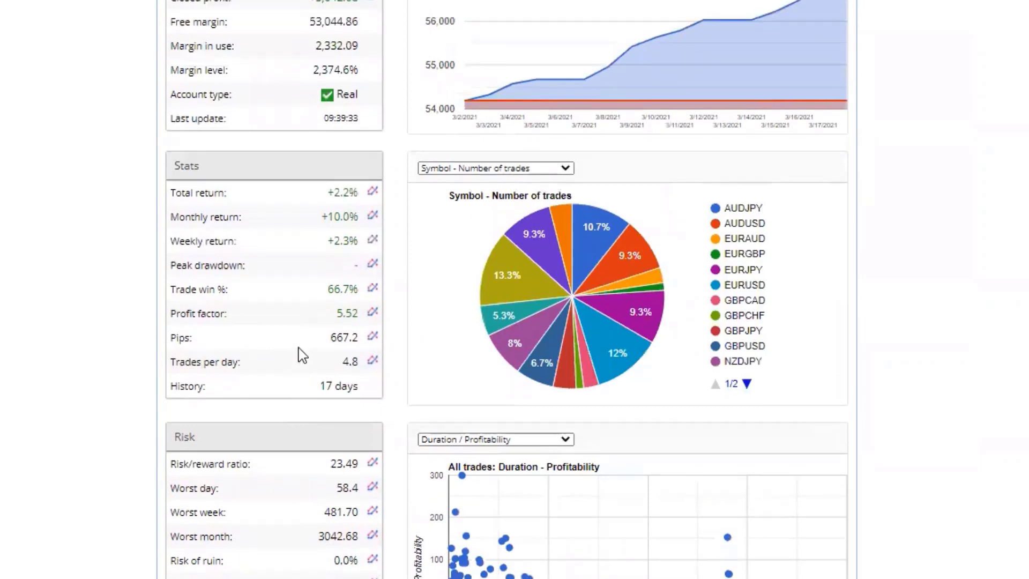
{"action": "scroll", "coordinate": [300, 354], "scroll_direction": "up", "scroll_amount": 3}
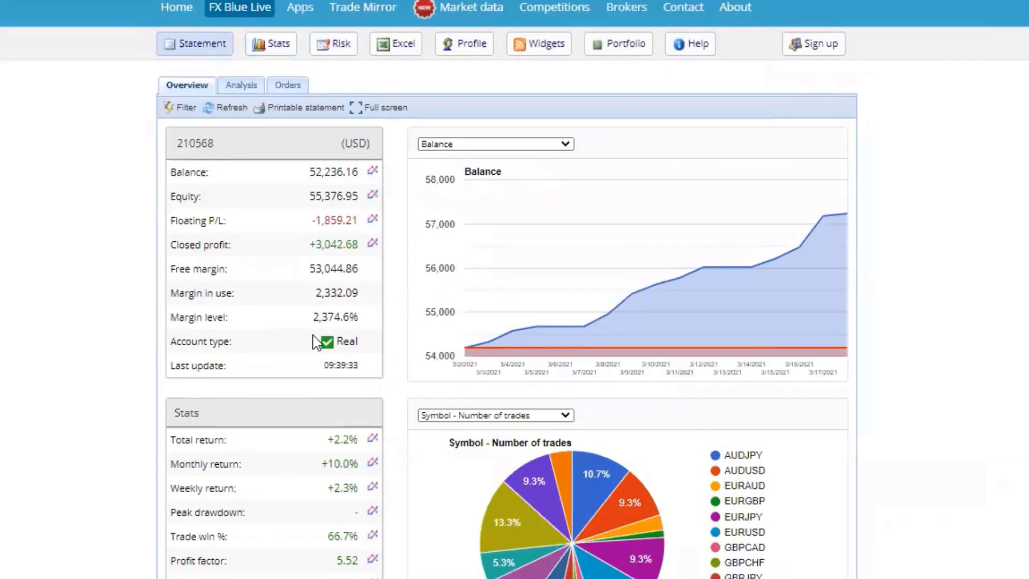